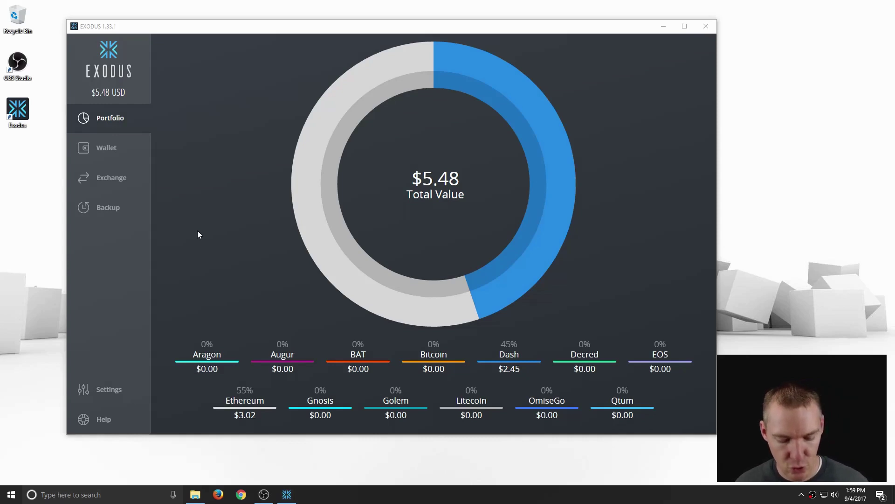
Export the private keys for Bitcoin, accepting the safety warning and dismissing the success notice.
{"action": "key", "text": "alt"}
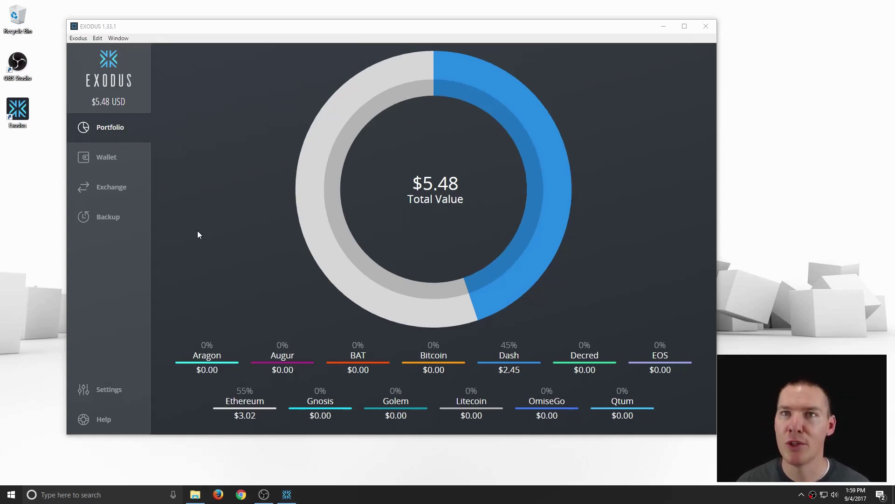
{"action": "left_click", "coordinate": [78, 39]}
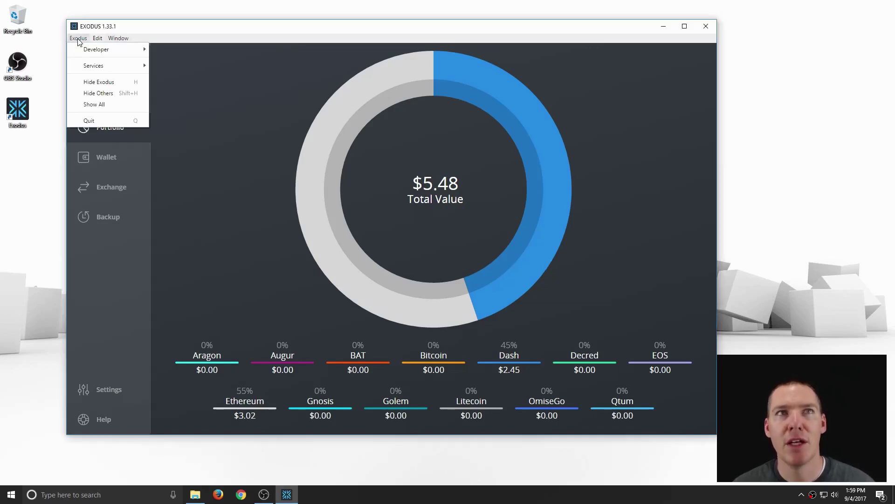
{"action": "mouse_move", "coordinate": [88, 53]}
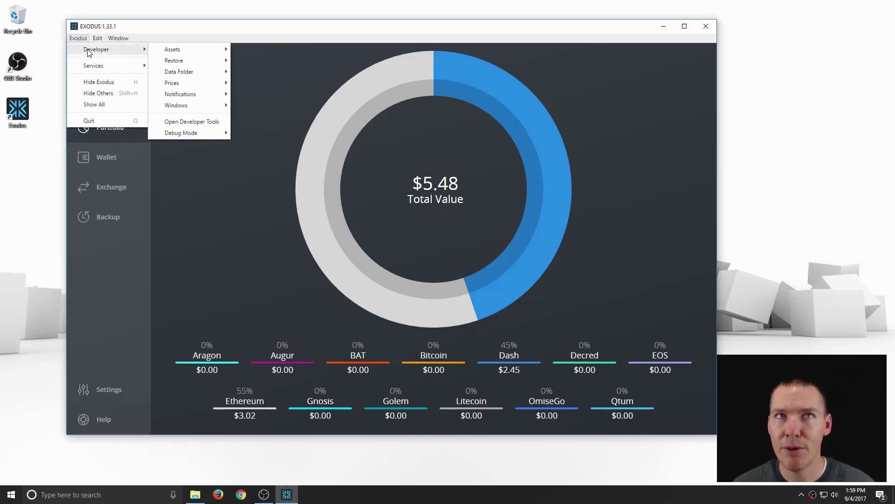
{"action": "mouse_move", "coordinate": [172, 51]}
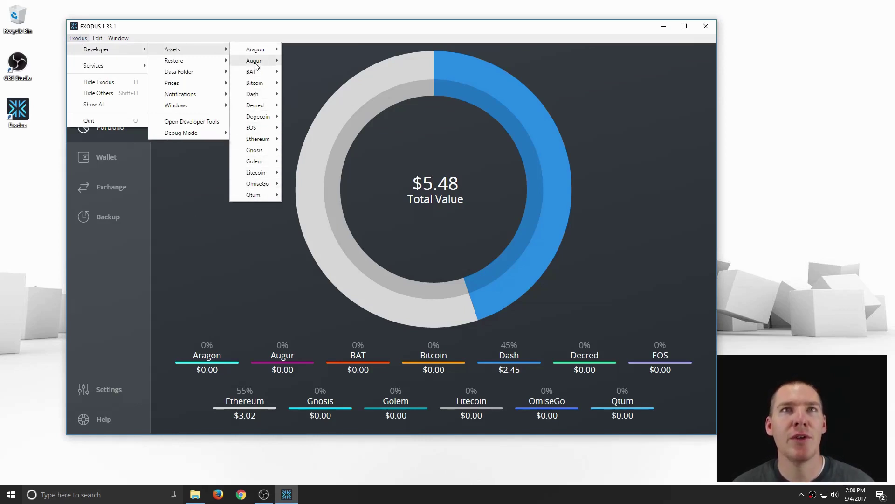
{"action": "mouse_move", "coordinate": [252, 86]}
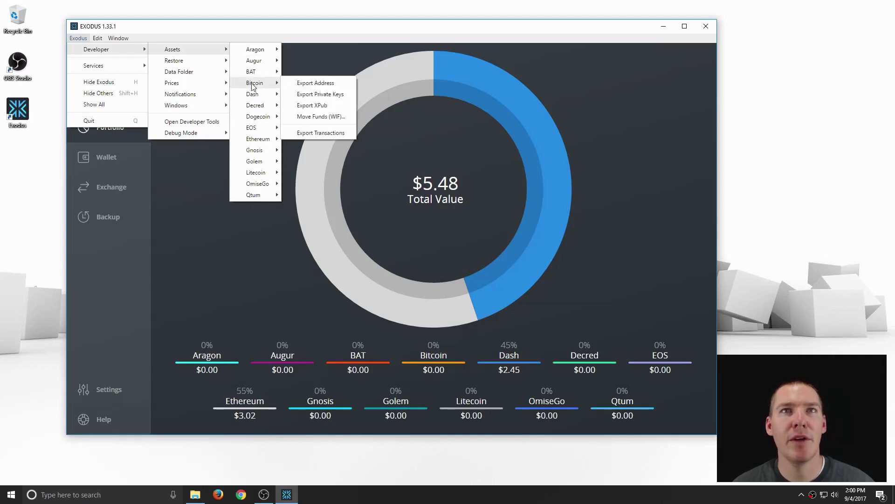
{"action": "left_click", "coordinate": [308, 95]}
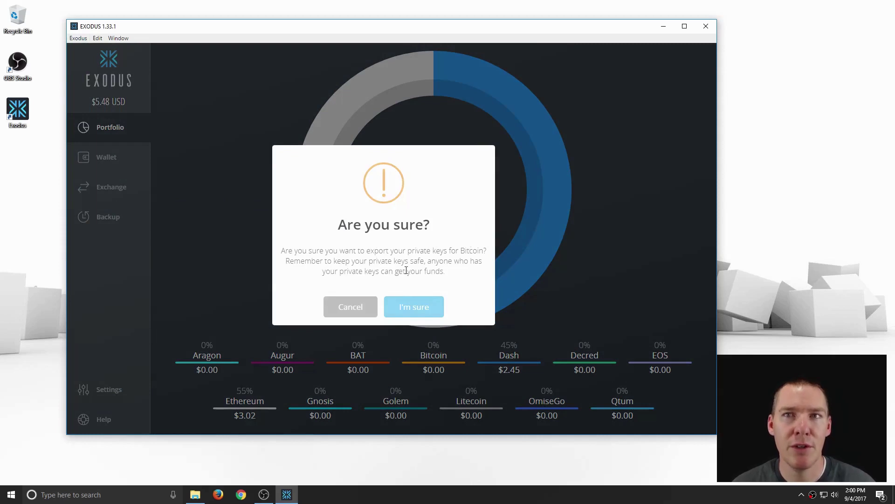
{"action": "left_click", "coordinate": [414, 306]}
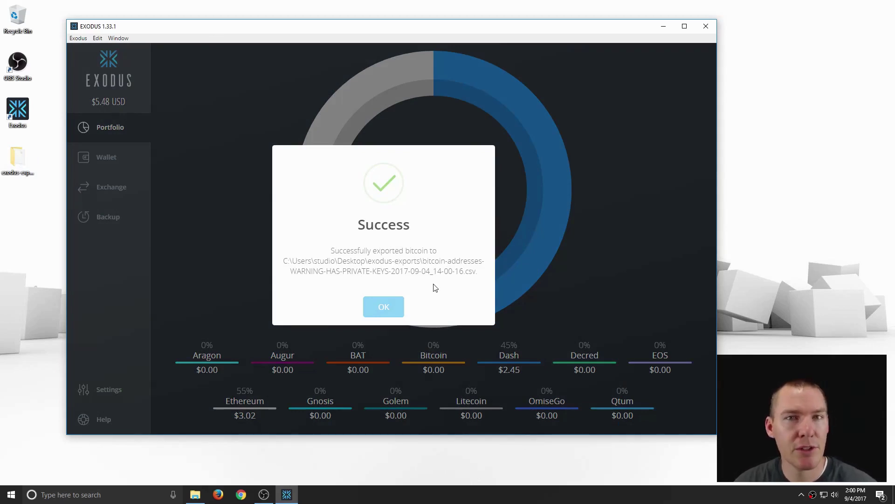
{"action": "left_click", "coordinate": [382, 306]}
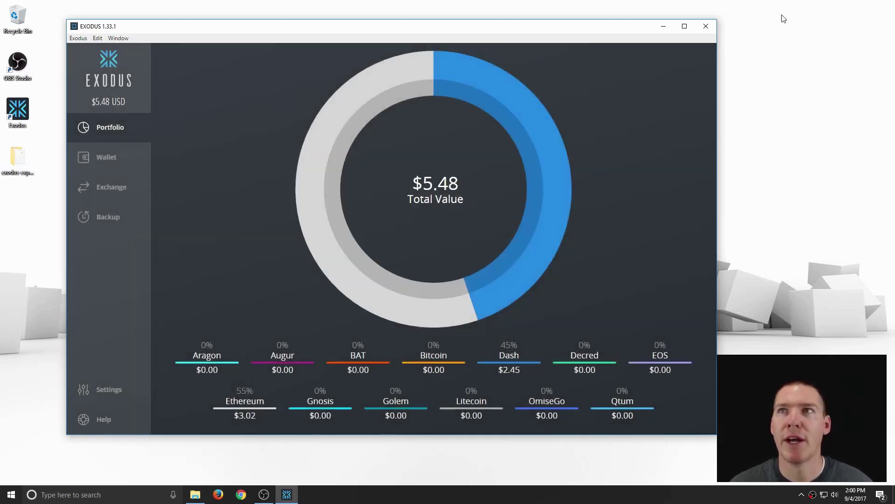
Open the exodus-exports folder on the desktop, select the exported Bitcoin CSV file and widen the Name column.
{"action": "left_click", "coordinate": [663, 26]}
{"action": "double_click", "coordinate": [16, 159]}
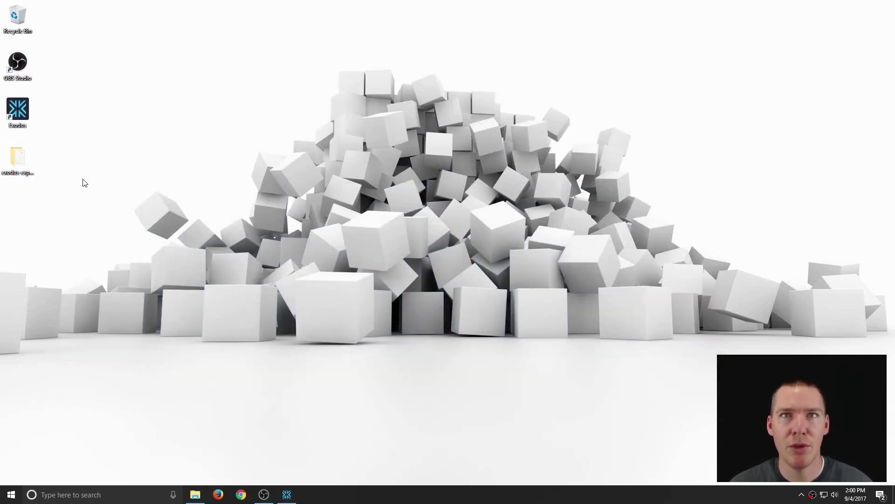
{"action": "left_click_drag", "start_coordinate": [352, 136], "coordinate": [230, 84]}
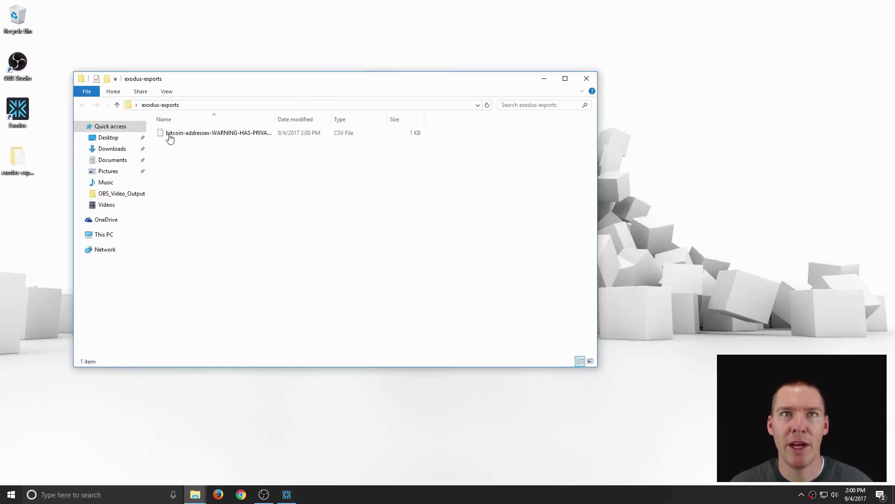
{"action": "left_click", "coordinate": [193, 136]}
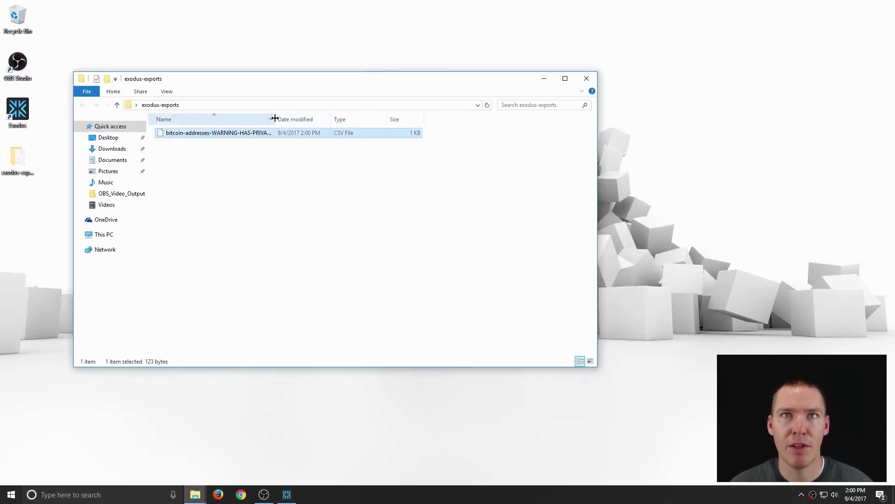
{"action": "left_click_drag", "start_coordinate": [275, 119], "coordinate": [332, 118]}
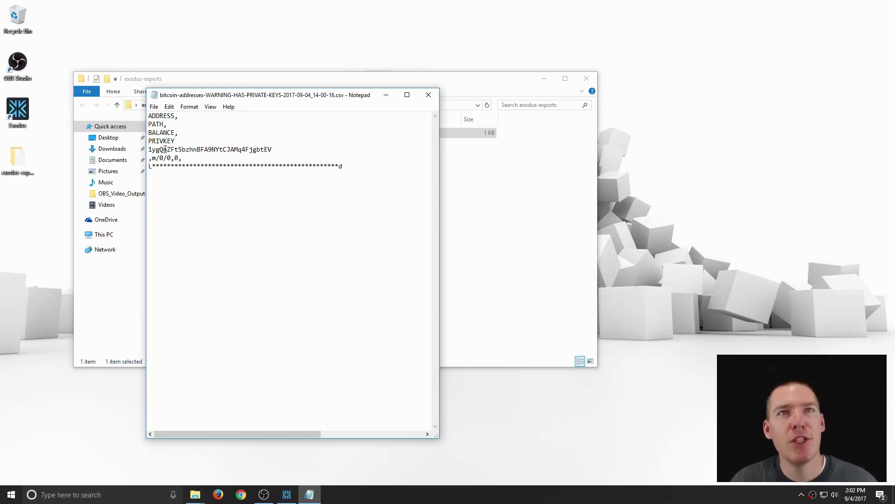
Highlight the Bitcoin address in the exported CSV file in Notepad and move its window aside.
{"action": "left_click_drag", "start_coordinate": [273, 150], "coordinate": [164, 150]}
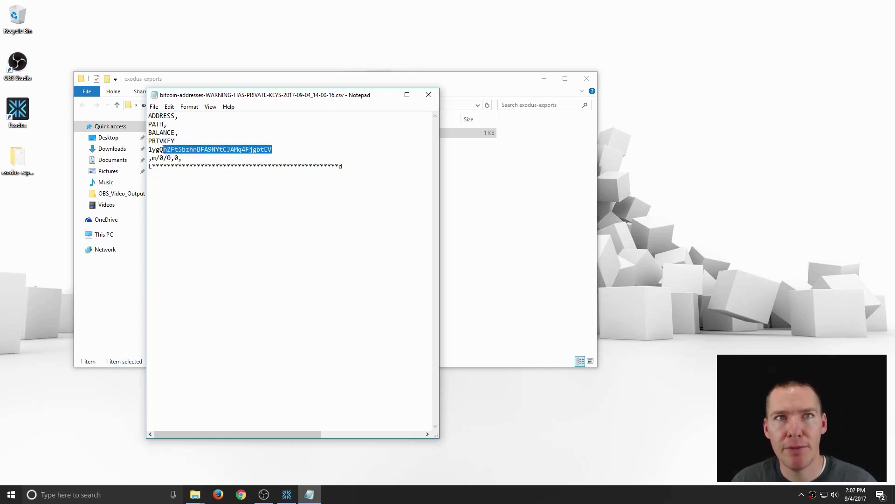
{"action": "left_click", "coordinate": [188, 172]}
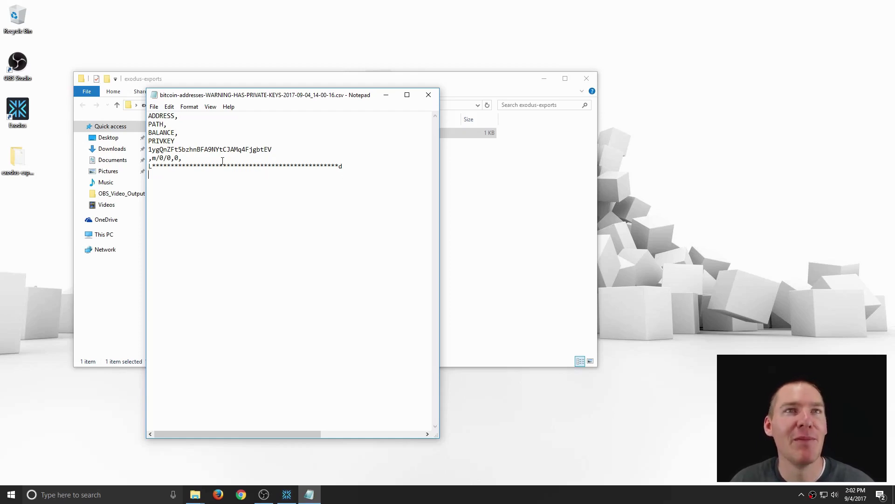
{"action": "left_click_drag", "start_coordinate": [273, 98], "coordinate": [170, 103]}
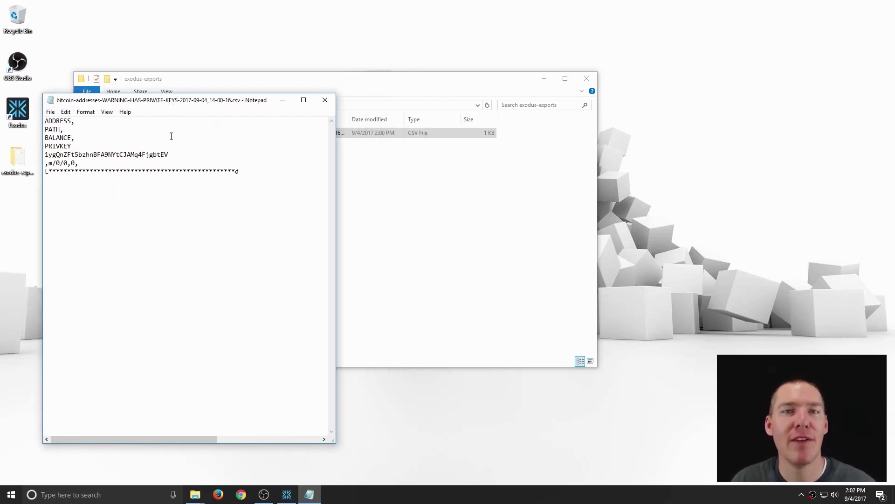
Switch to Exodus, show the Bitcoin receiving address and inspect it in the BlockCypher block explorer, minimizing the browser when done.
{"action": "left_click", "coordinate": [287, 494]}
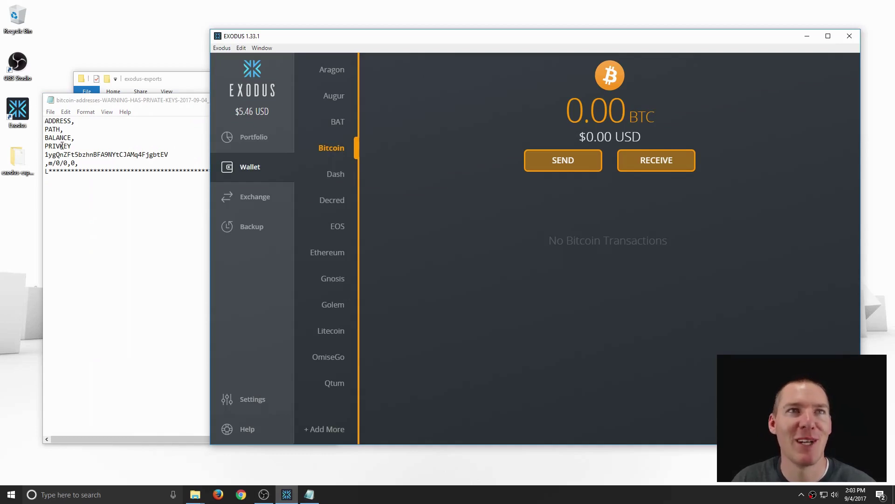
{"action": "left_click", "coordinate": [660, 160]}
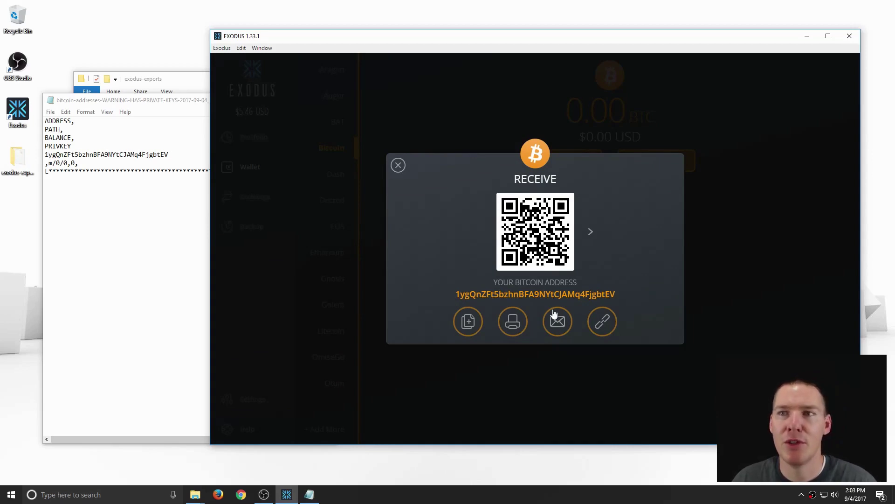
{"action": "left_click", "coordinate": [605, 324]}
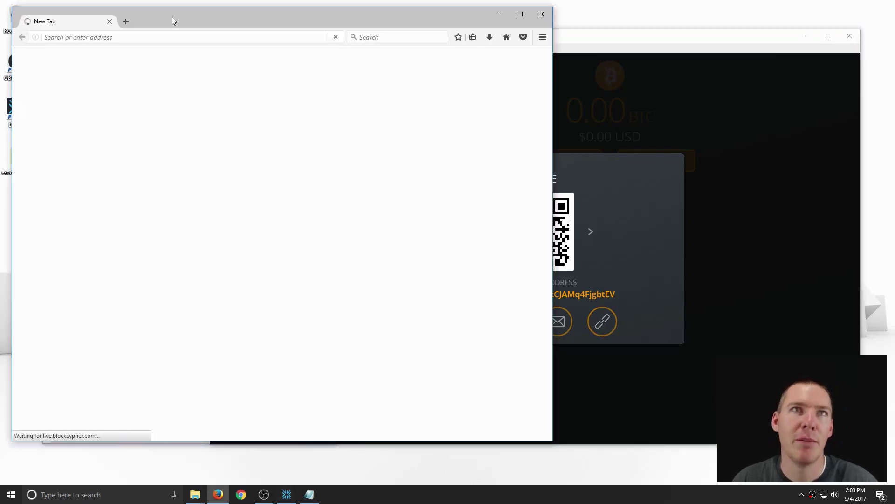
{"action": "left_click_drag", "start_coordinate": [172, 17], "coordinate": [453, 25]}
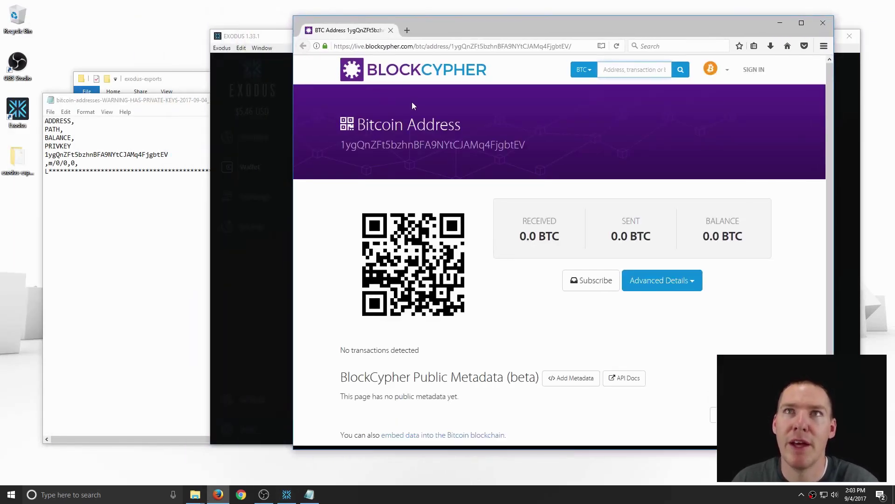
{"action": "scroll", "coordinate": [486, 251], "scroll_direction": "down", "scroll_amount": 2}
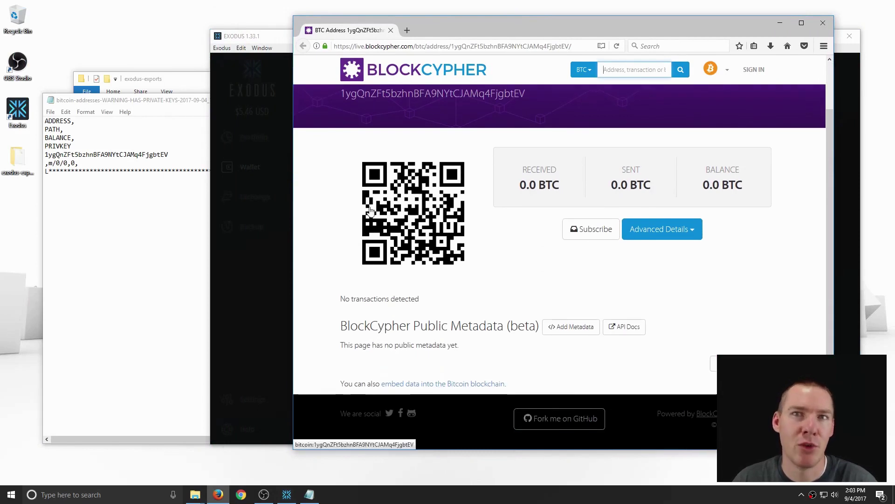
{"action": "scroll", "coordinate": [643, 97], "scroll_direction": "up", "scroll_amount": 2}
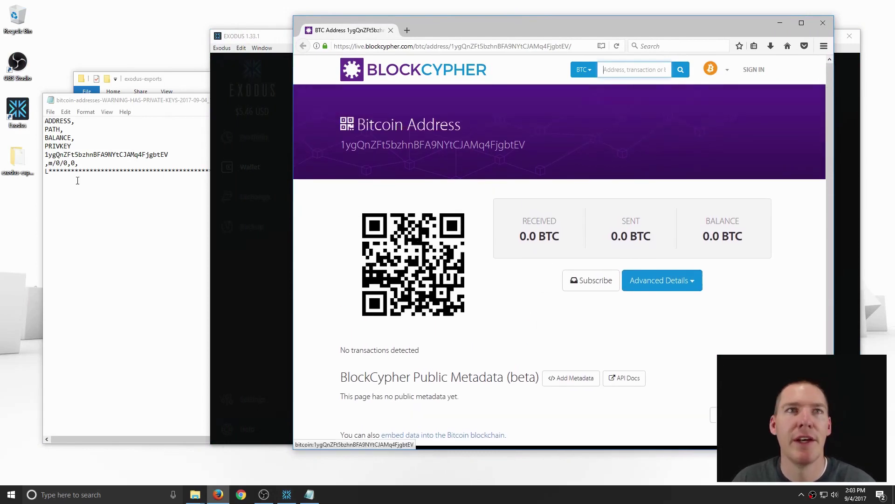
{"action": "left_click", "coordinate": [780, 23]}
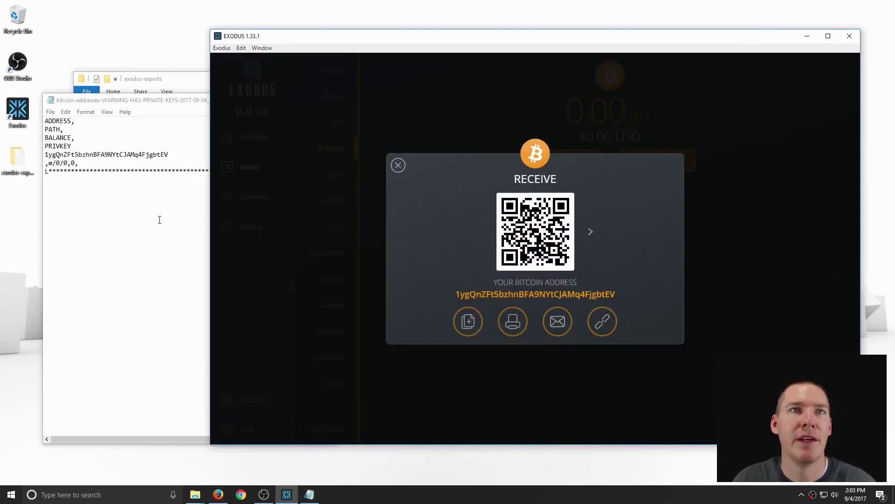
Return to the exported file in Notepad, highlight the private key line and minimize the Notepad window.
{"action": "left_click", "coordinate": [159, 219]}
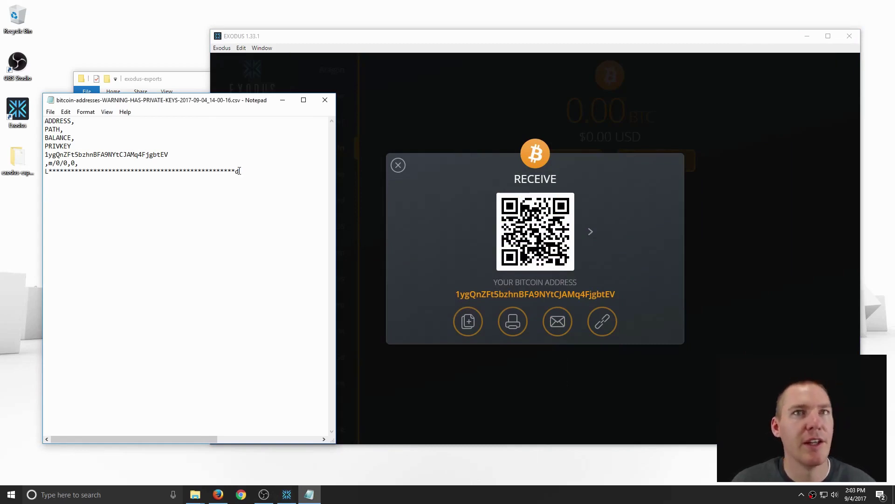
{"action": "left_click_drag", "start_coordinate": [239, 171], "coordinate": [46, 172]}
{"action": "left_click", "coordinate": [55, 180]}
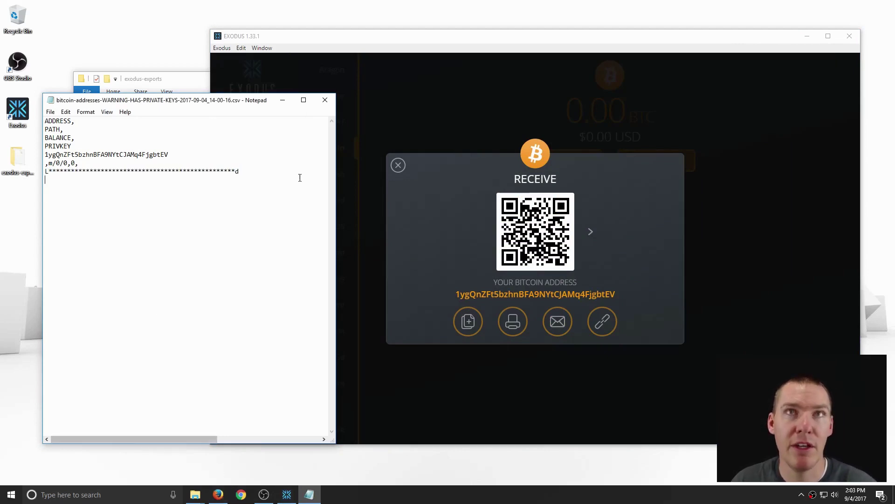
{"action": "left_click", "coordinate": [50, 112]}
{"action": "left_click", "coordinate": [153, 173]}
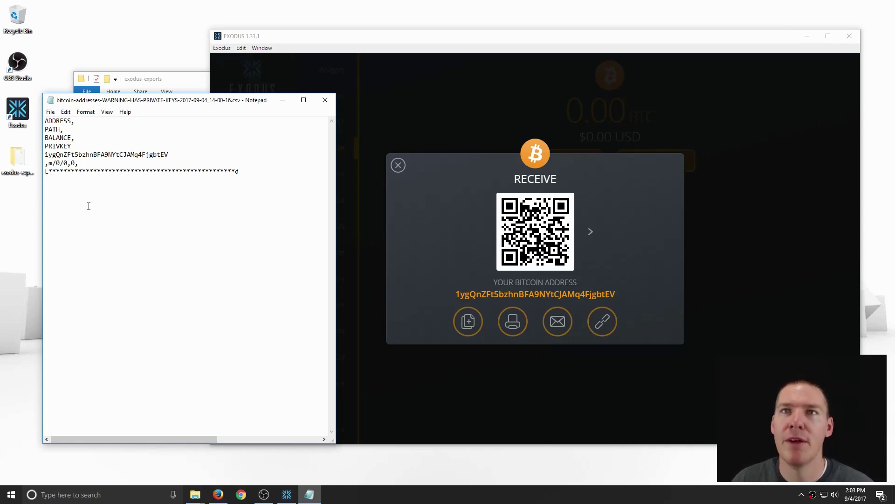
{"action": "left_click_drag", "start_coordinate": [147, 103], "coordinate": [166, 109]}
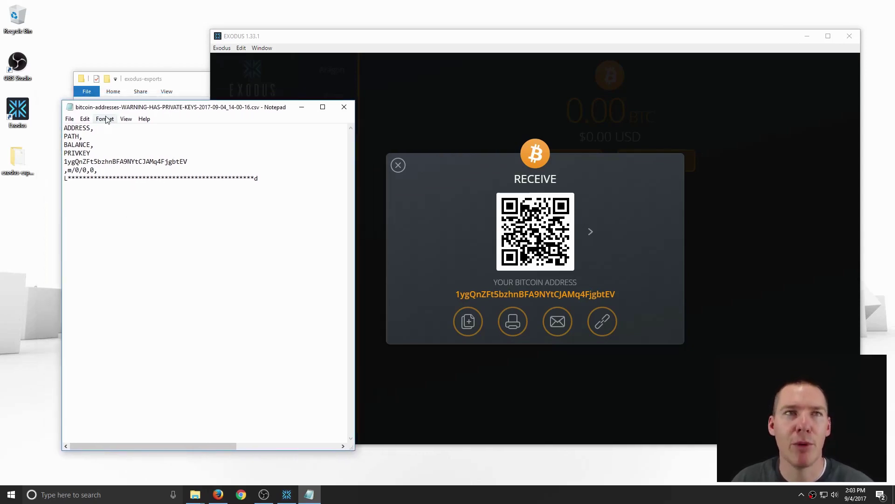
{"action": "left_click", "coordinate": [149, 200]}
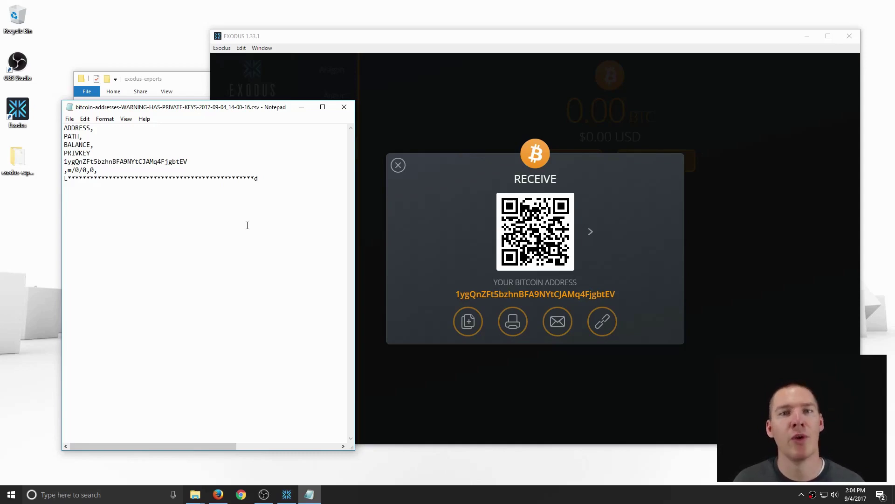
{"action": "left_click", "coordinate": [244, 198]}
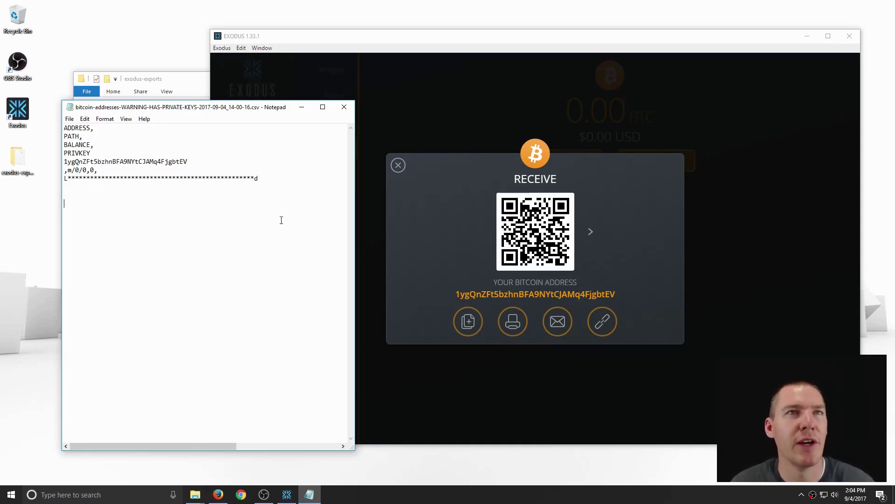
{"action": "left_click", "coordinate": [302, 106]}
Review the developer export options offered for other assets in Exodus, such as Gnosis, without exporting anything.
{"action": "left_click", "coordinate": [227, 49]}
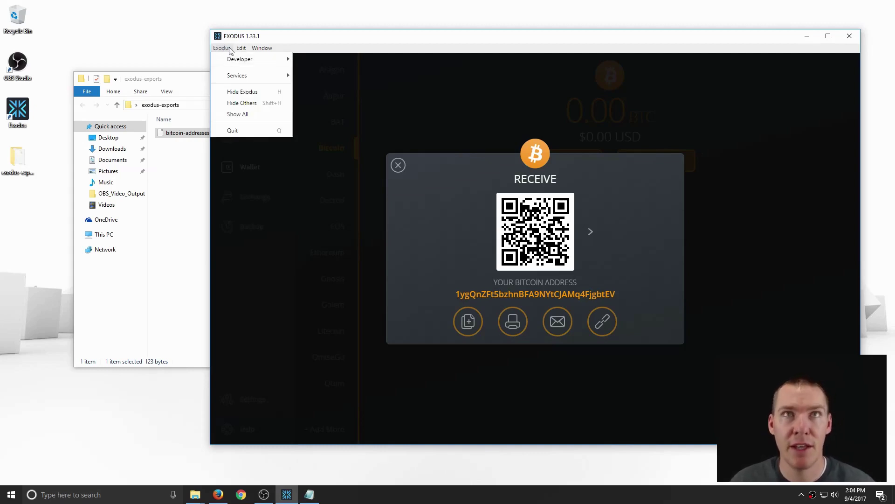
{"action": "mouse_move", "coordinate": [228, 60]}
{"action": "mouse_move", "coordinate": [316, 66]}
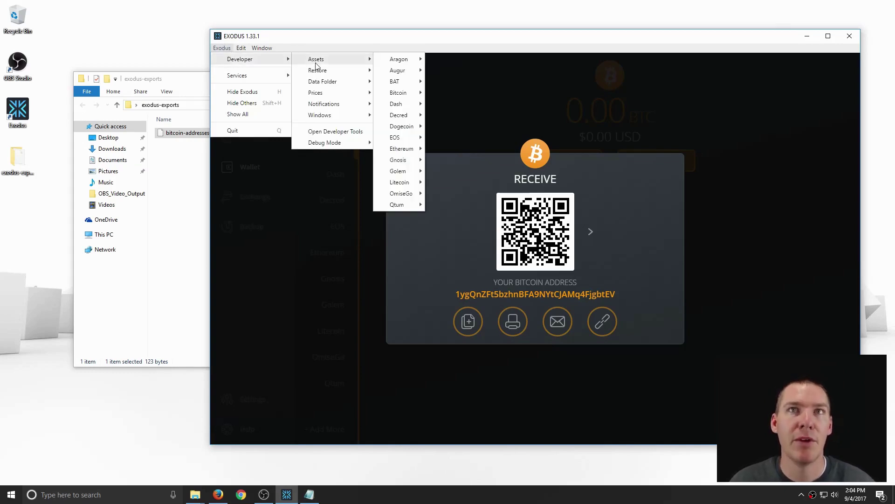
{"action": "mouse_move", "coordinate": [400, 160]}
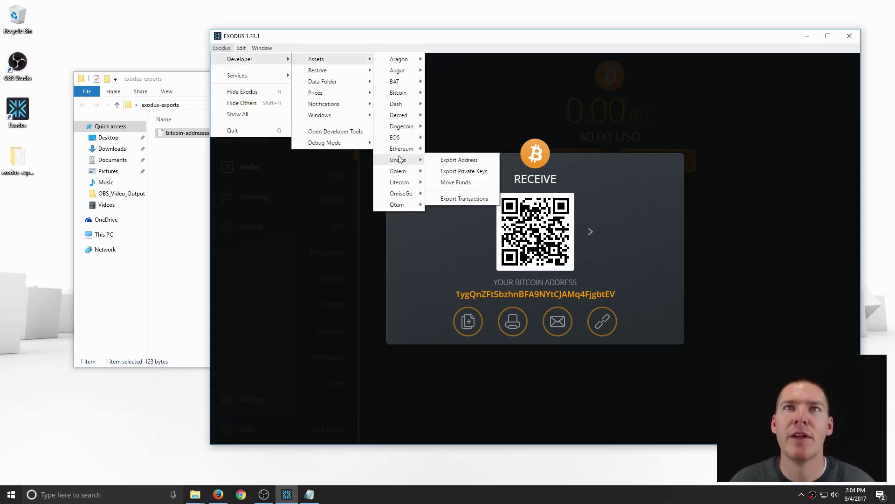
{"action": "left_click", "coordinate": [488, 39]}
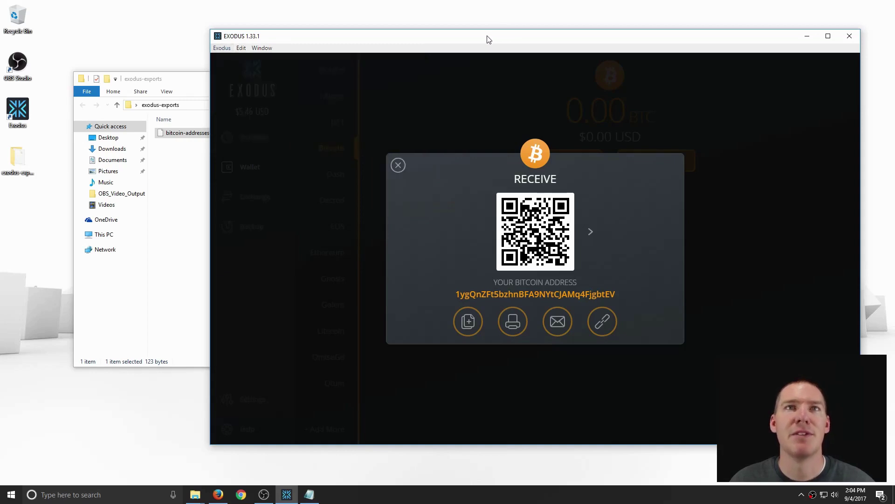